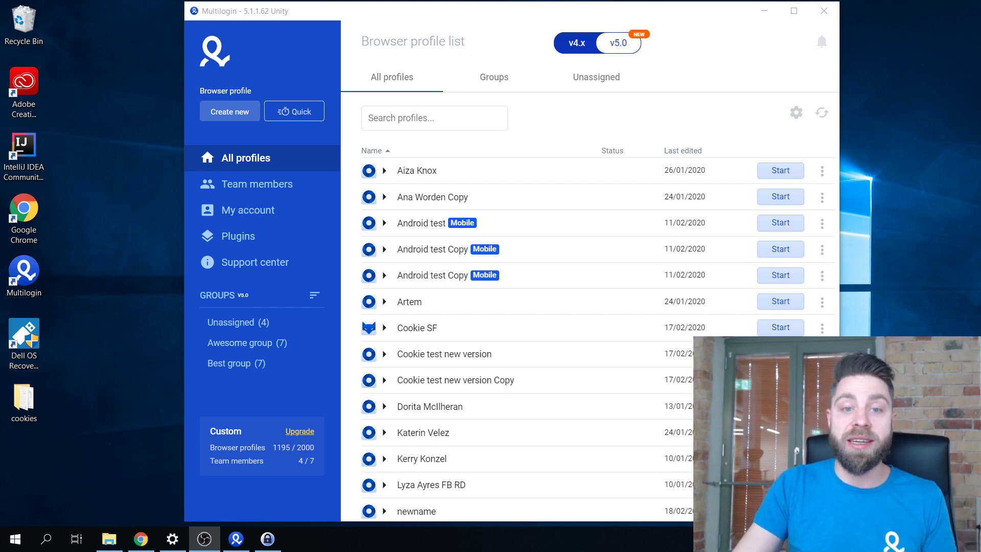
Step: Create and save a new browser profile named 'Test cookie'
scroll(526, 296, down, 3)
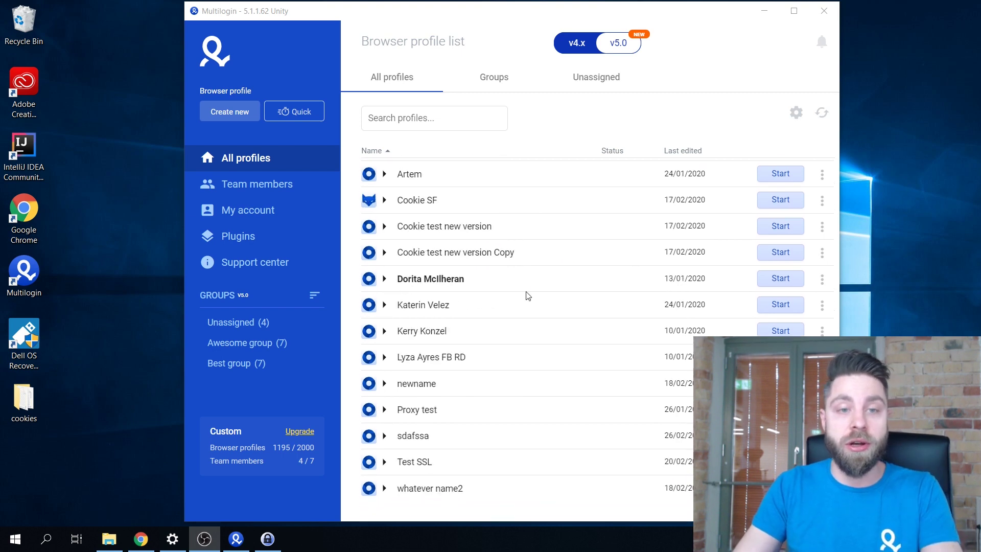
scroll(475, 214, up, 3)
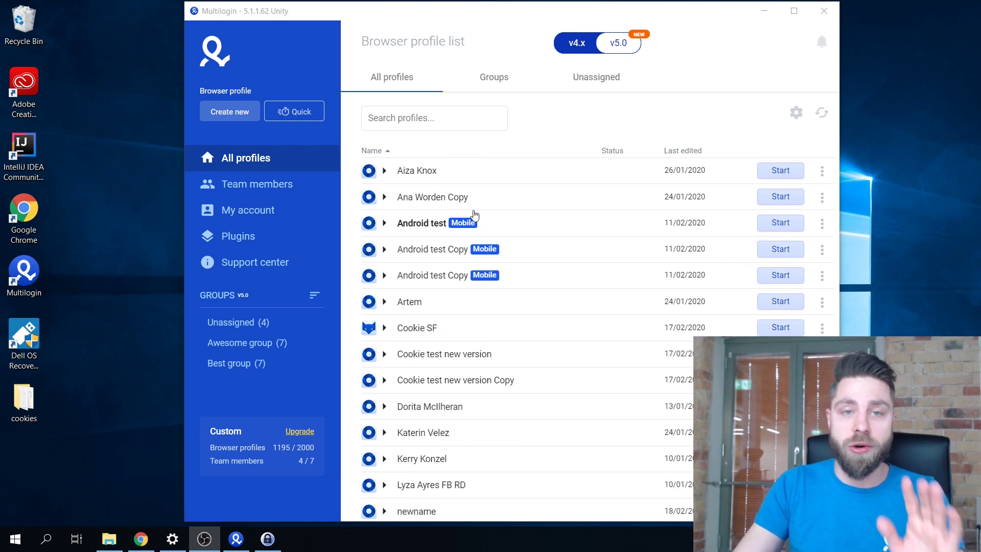
click(229, 111)
click(420, 86)
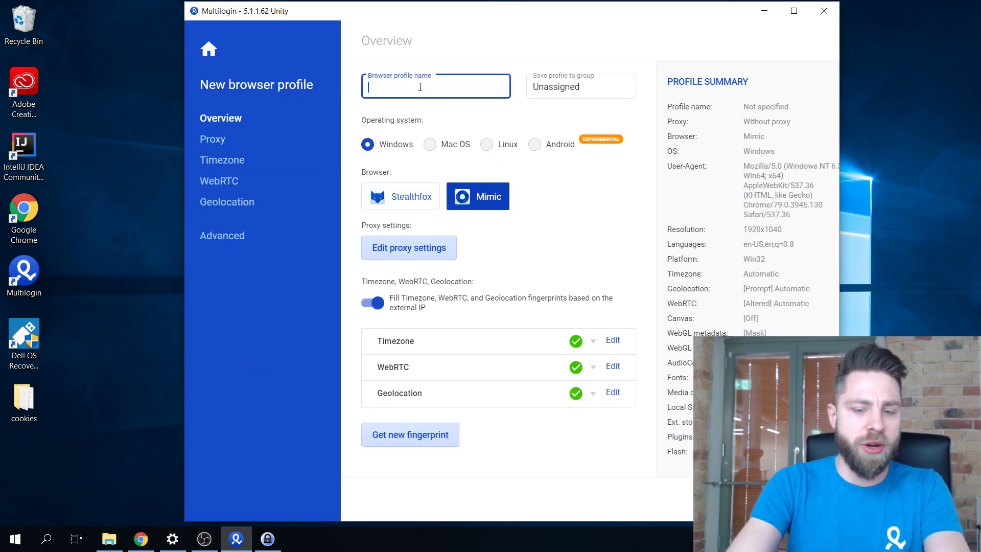
text(Test cookie)
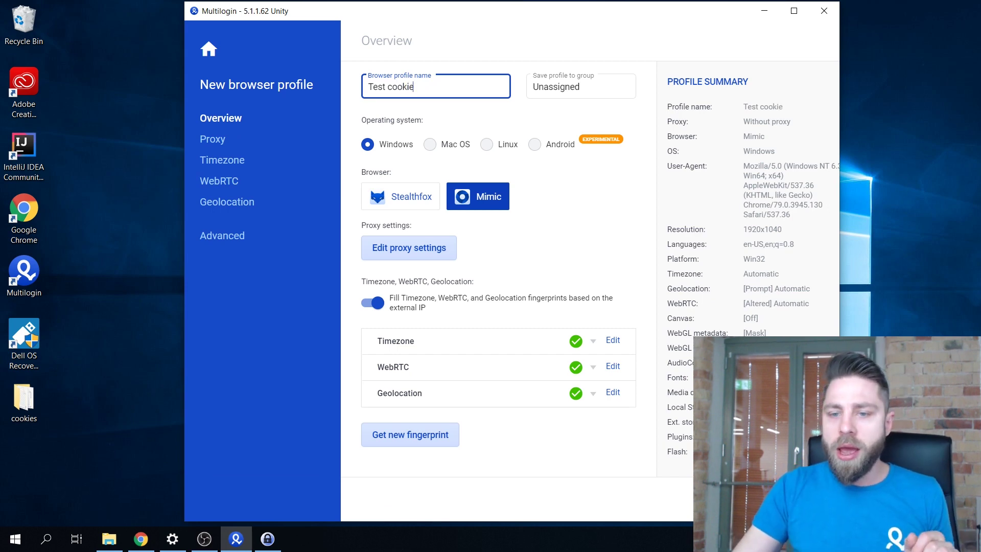
click(782, 498)
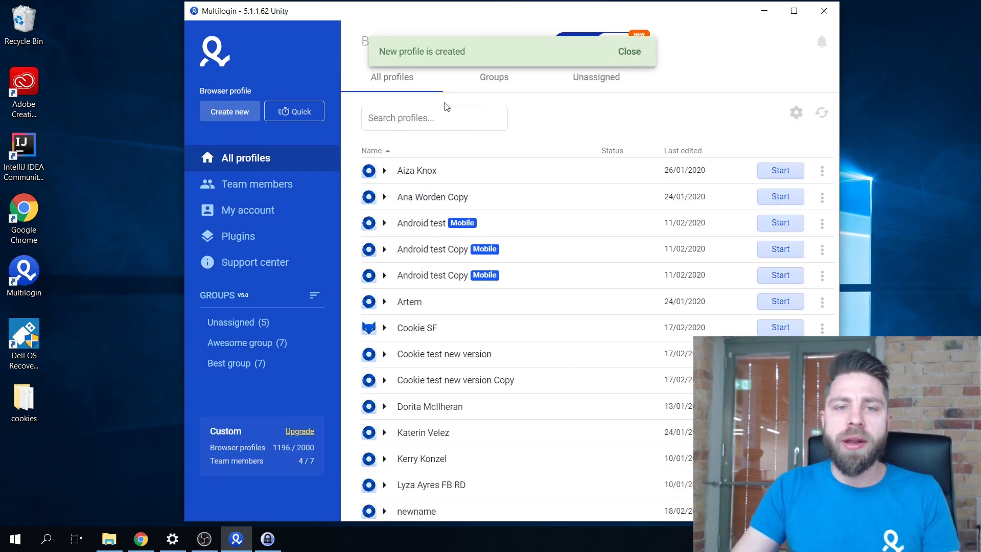
Step: Filter the profile list by 'test' and launch the Test cookie profile
click(439, 115)
text(t)
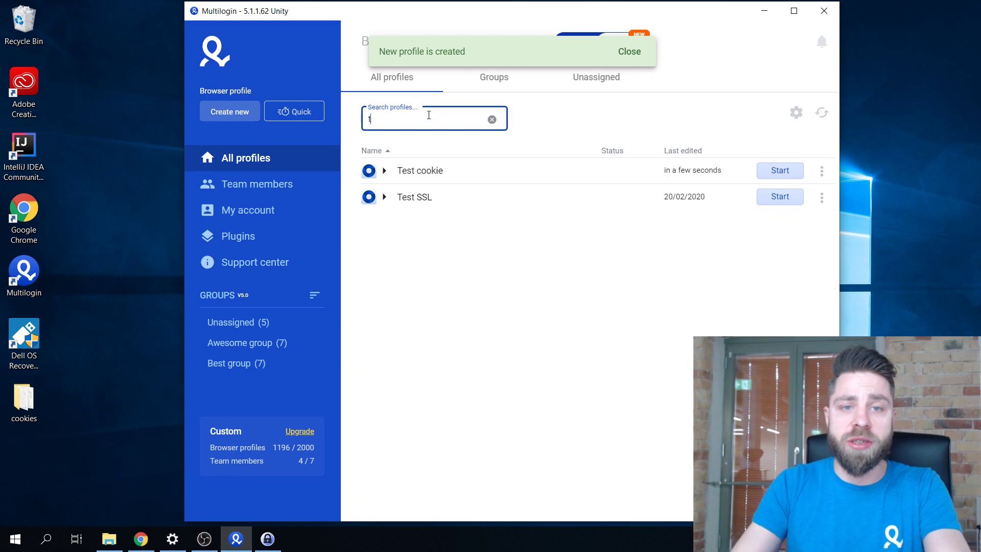
text(est)
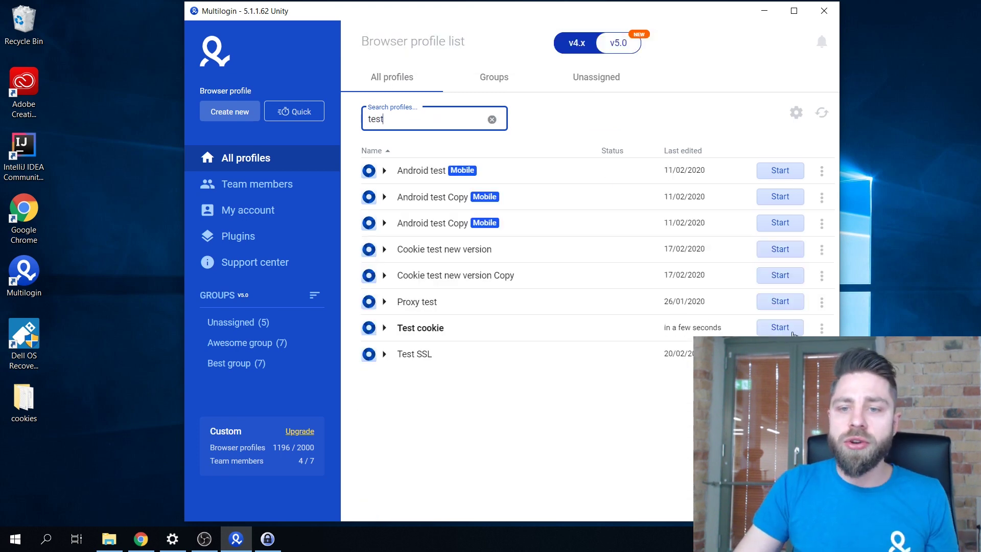
click(791, 331)
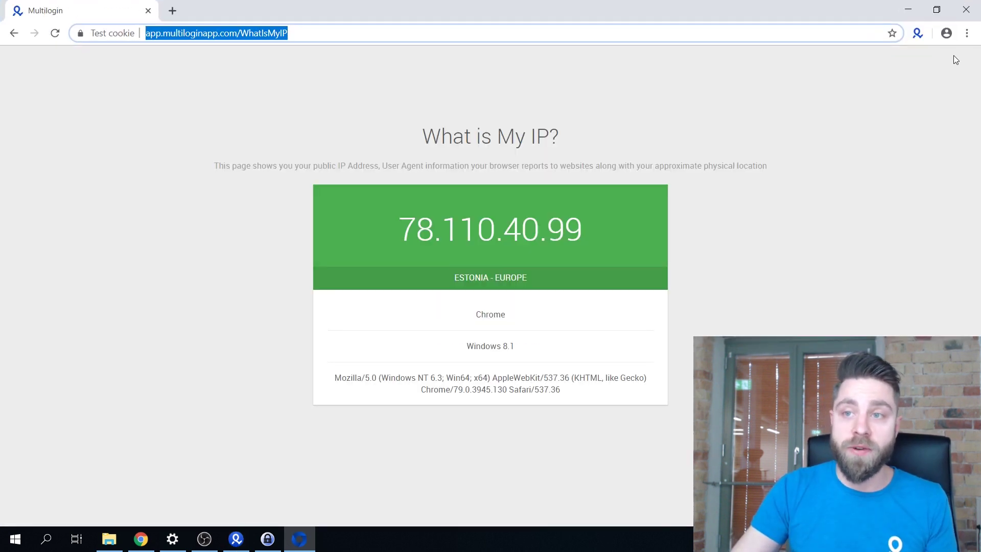
Step: Search the Mimic browser settings for 'cookie'
click(967, 33)
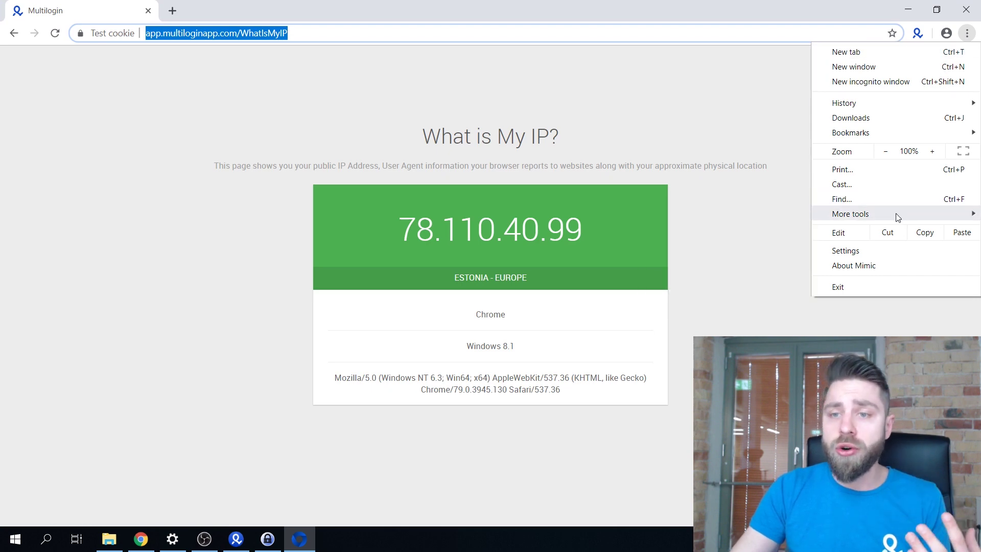
click(871, 251)
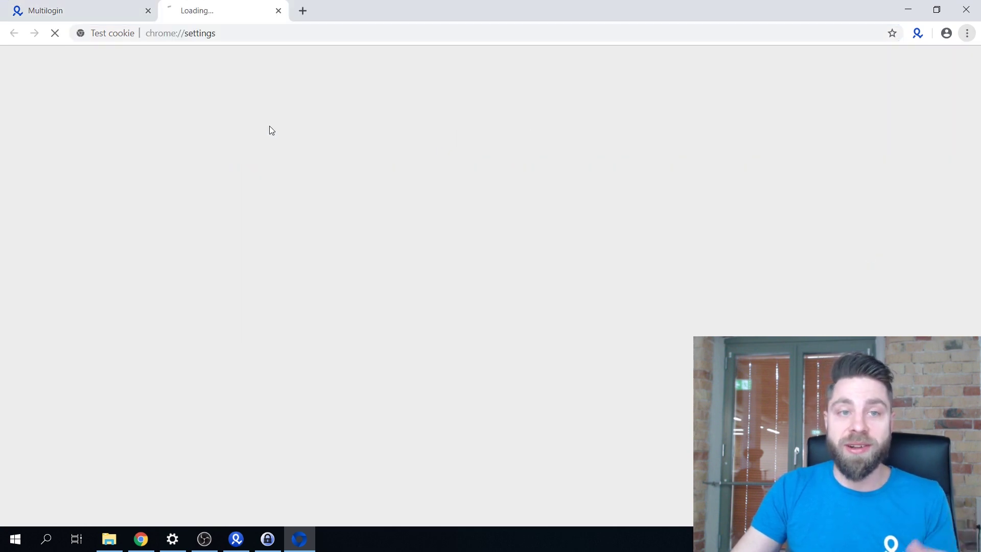
click(352, 71)
text(cookie)
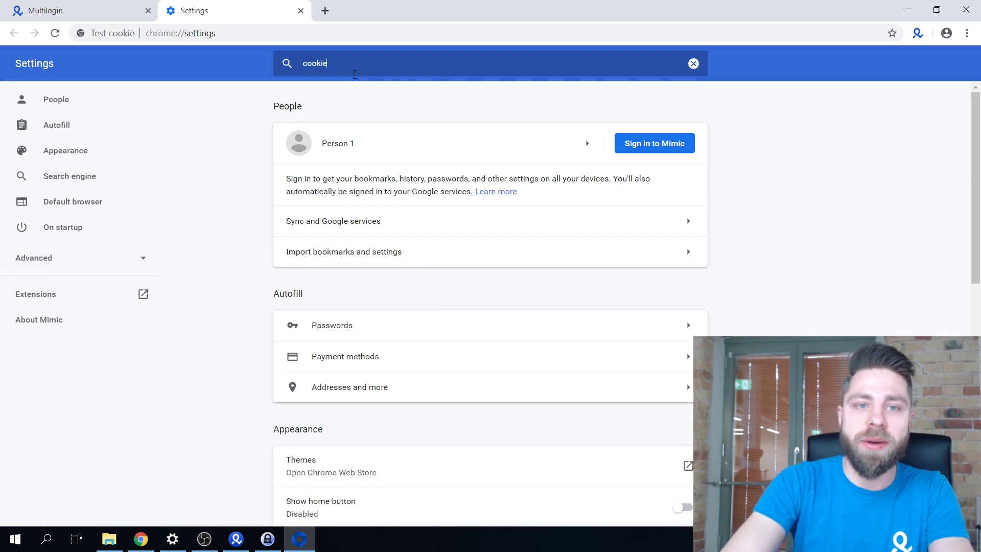
scroll(454, 149, down, 3)
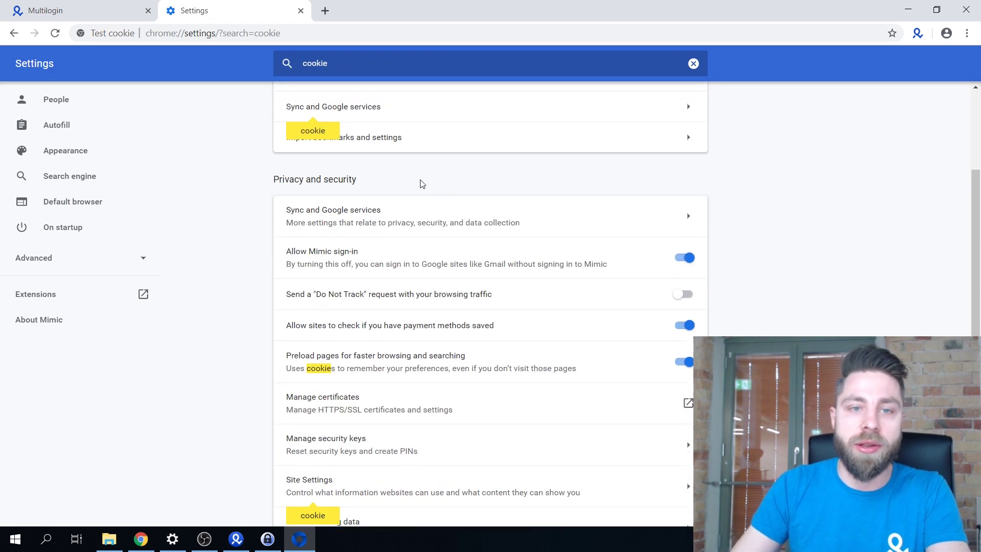
scroll(412, 208, down, 2)
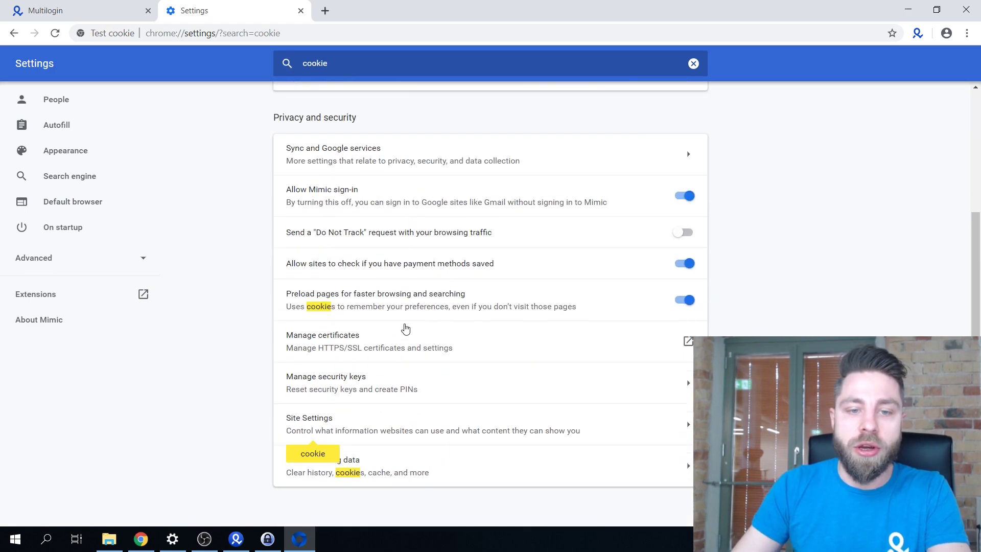
Step: View all cookies and site data, only google.com and multiloginapp.com, then close the browser
click(400, 466)
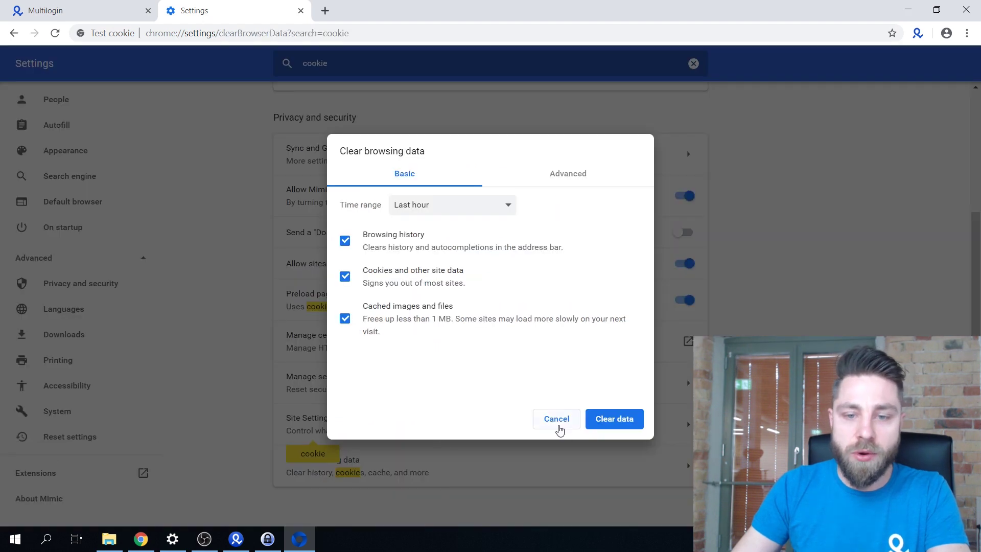
click(557, 419)
click(508, 431)
click(373, 236)
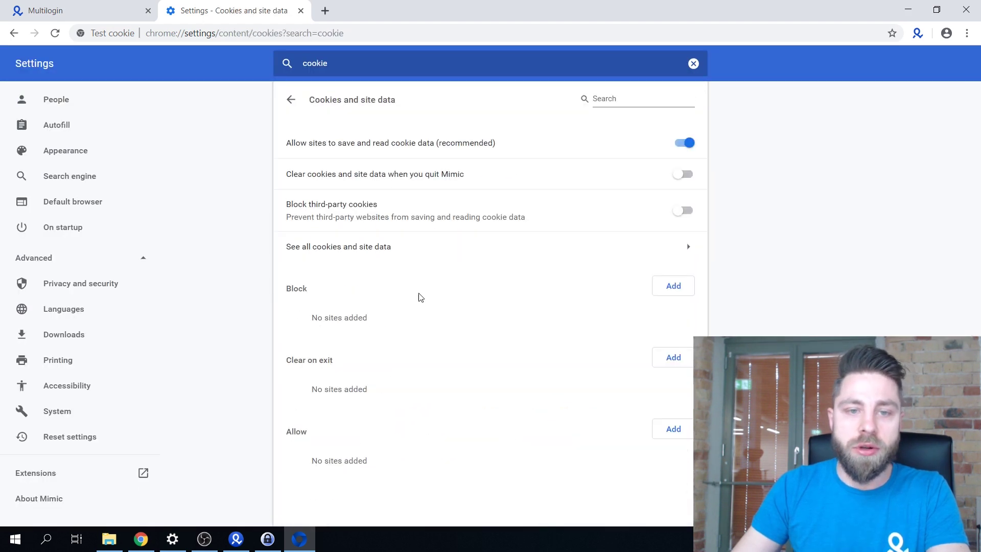
click(365, 246)
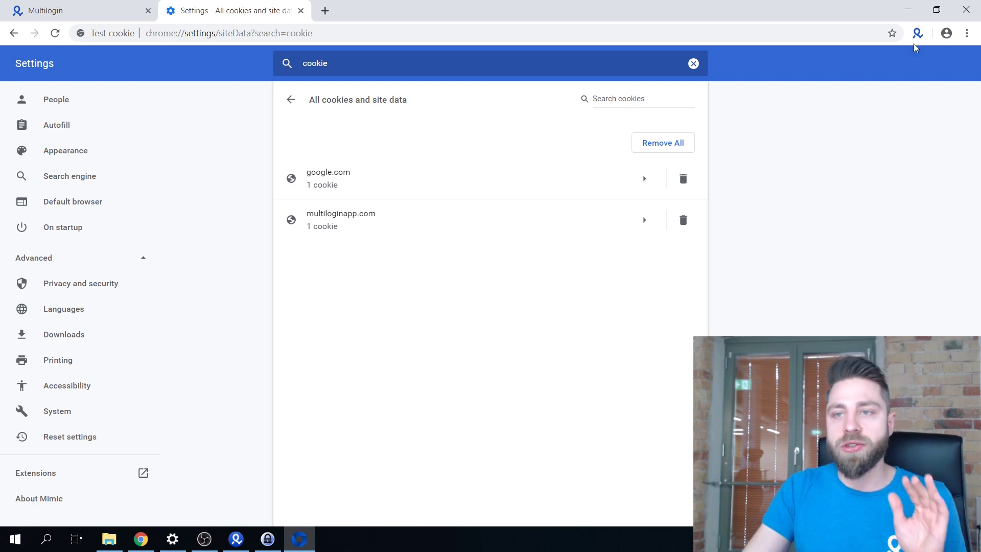
click(966, 11)
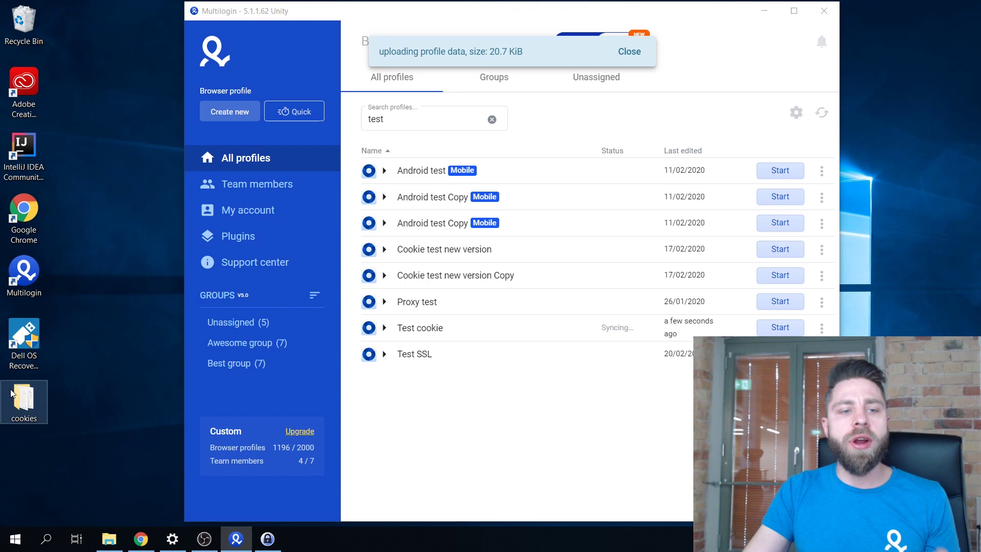
Step: Open the desktop cookies folder in a small window, check cookies4's contents, and return to Multilogin's Cookie import
double_click(24, 401)
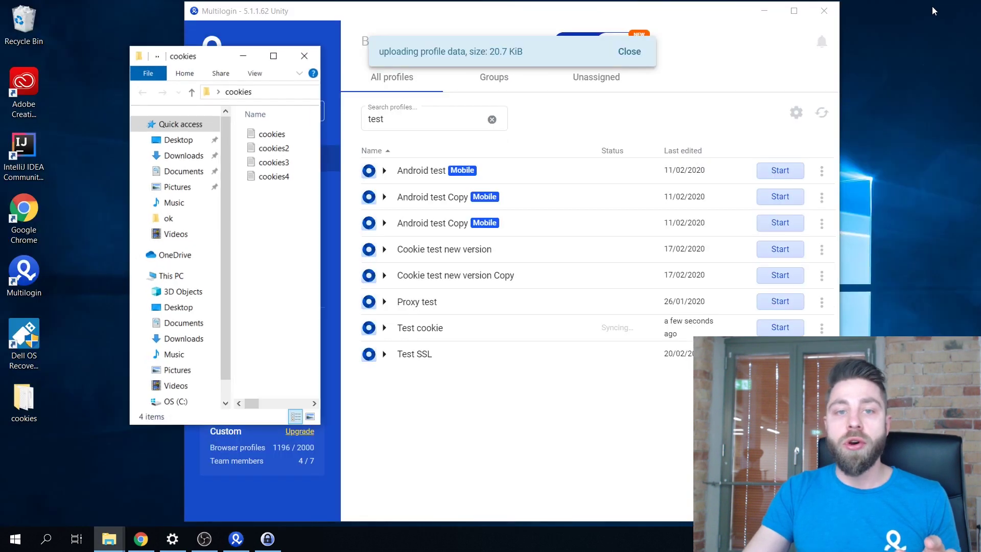
click(934, 7)
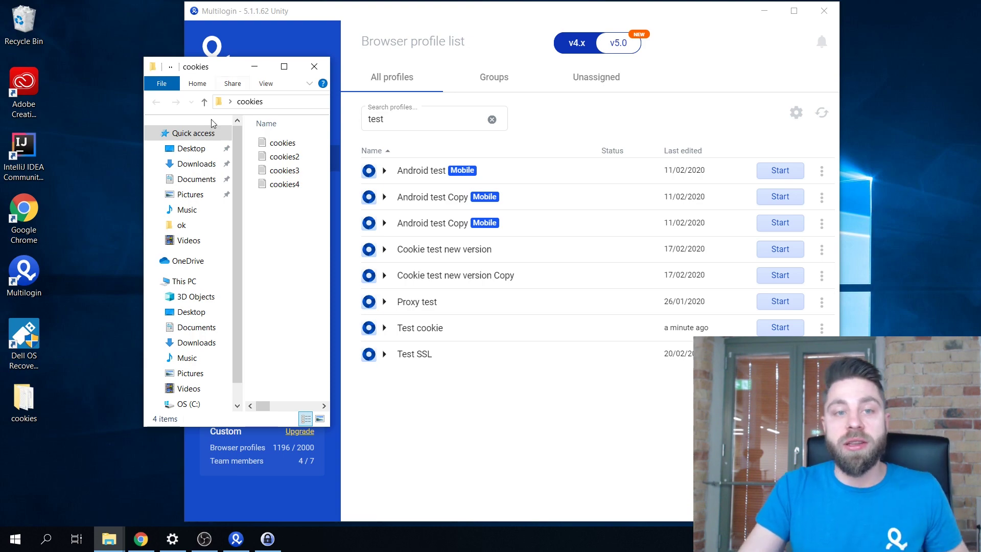
double_click(285, 184)
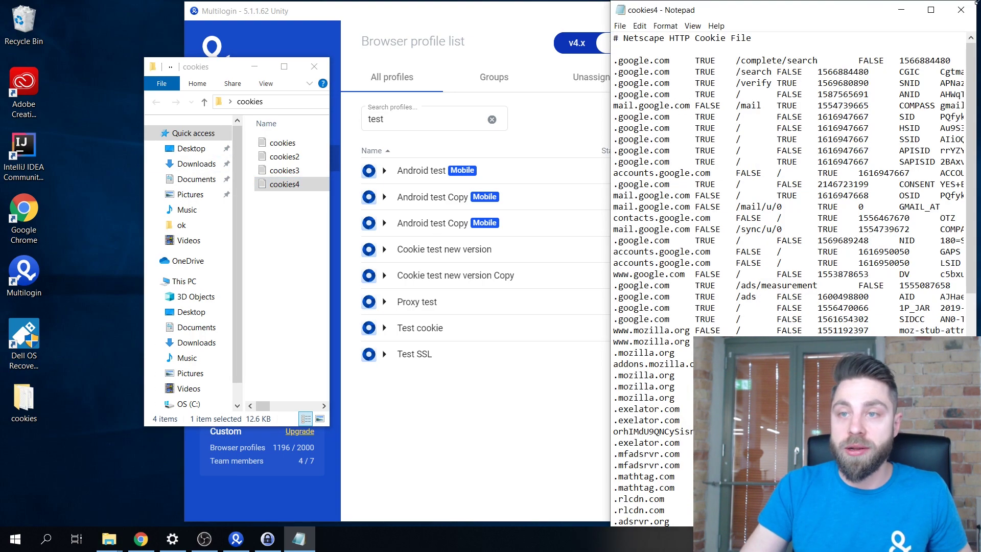
click(961, 10)
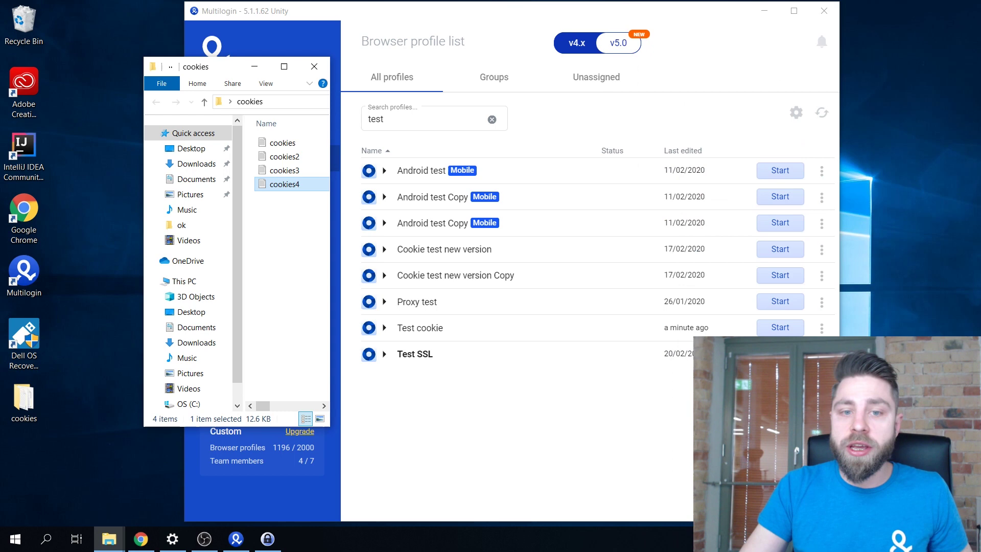
click(817, 330)
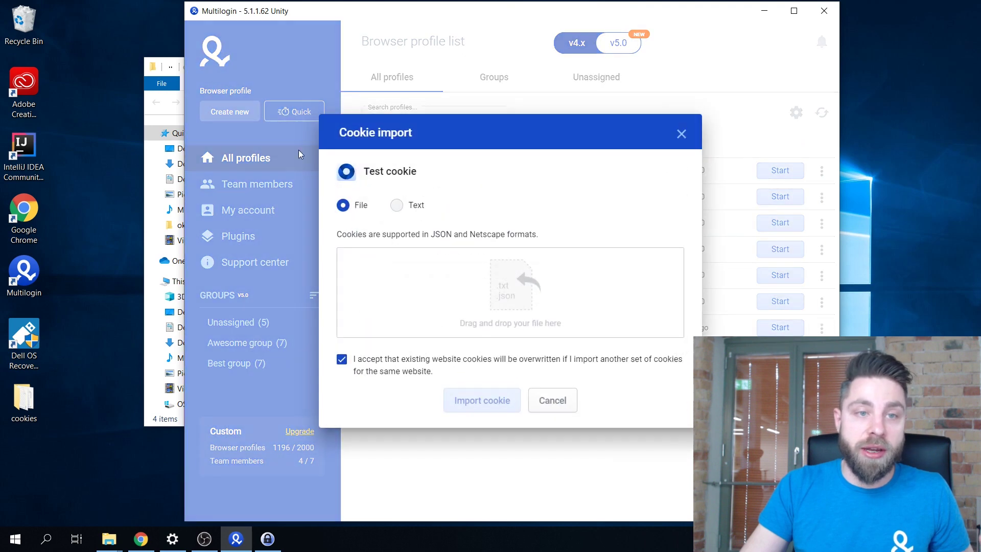
Step: Drag cookies4.txt into the Cookie import area and import it into Test cookie
click(177, 67)
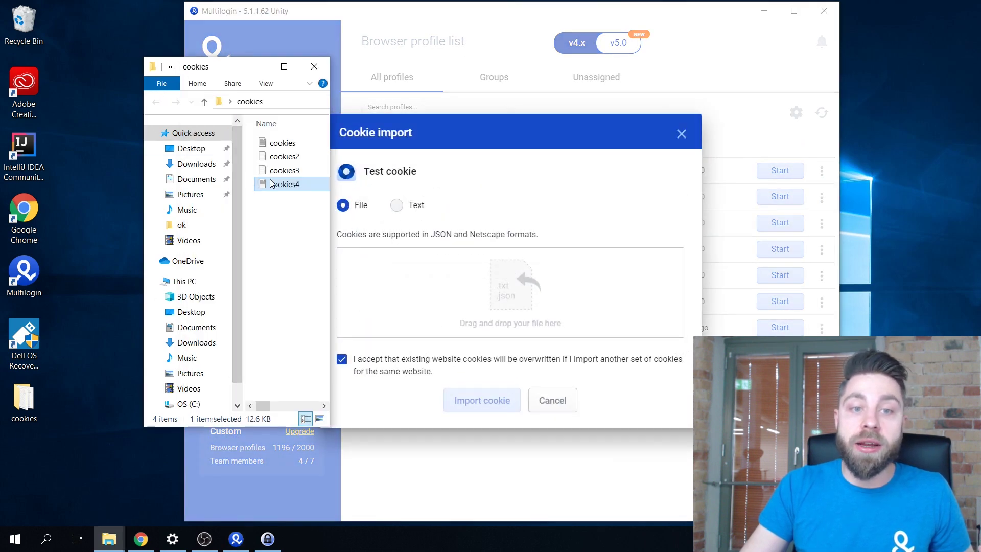
drag(254, 181, 536, 276)
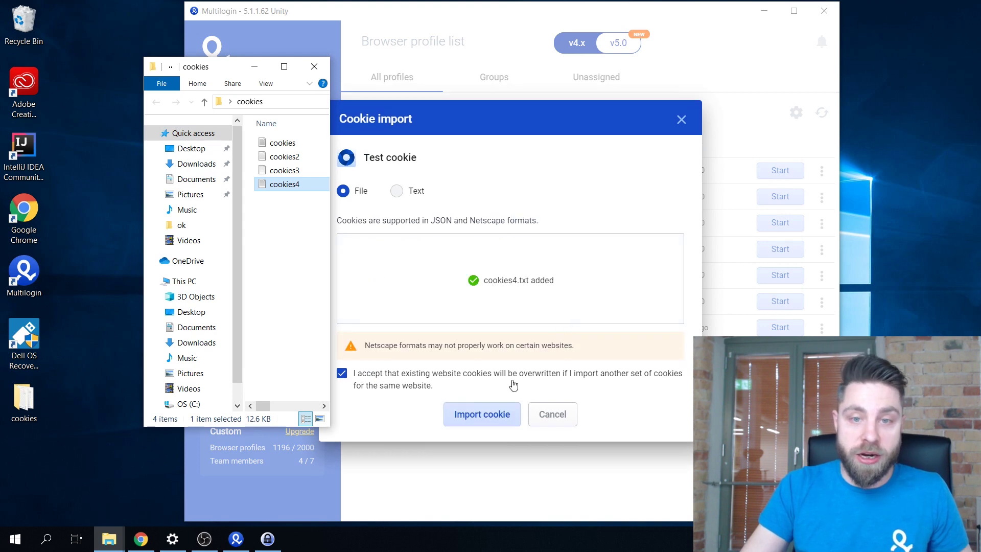
click(499, 413)
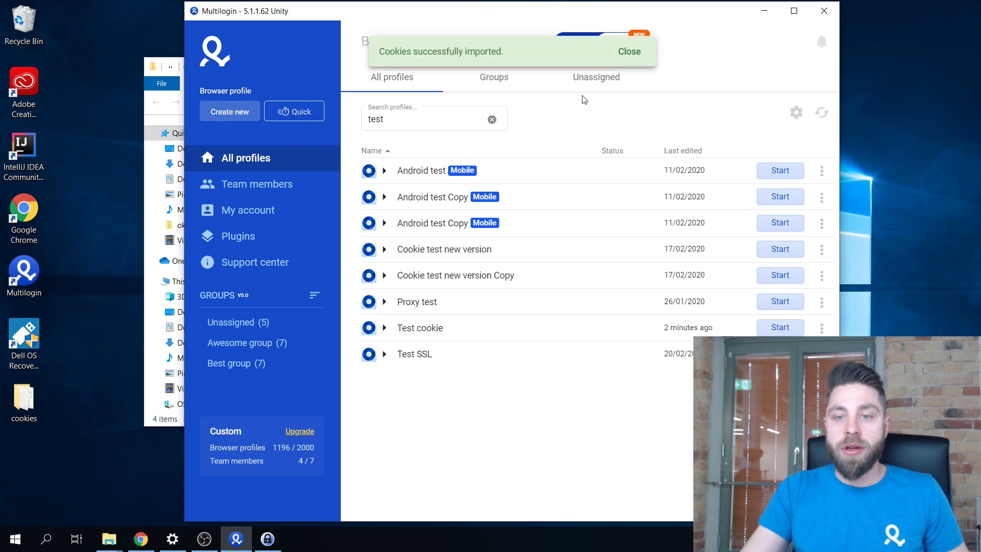
Step: Relaunch Test cookie, review its imported cookies (facebook.com, google.com and others), then close the browser
click(787, 327)
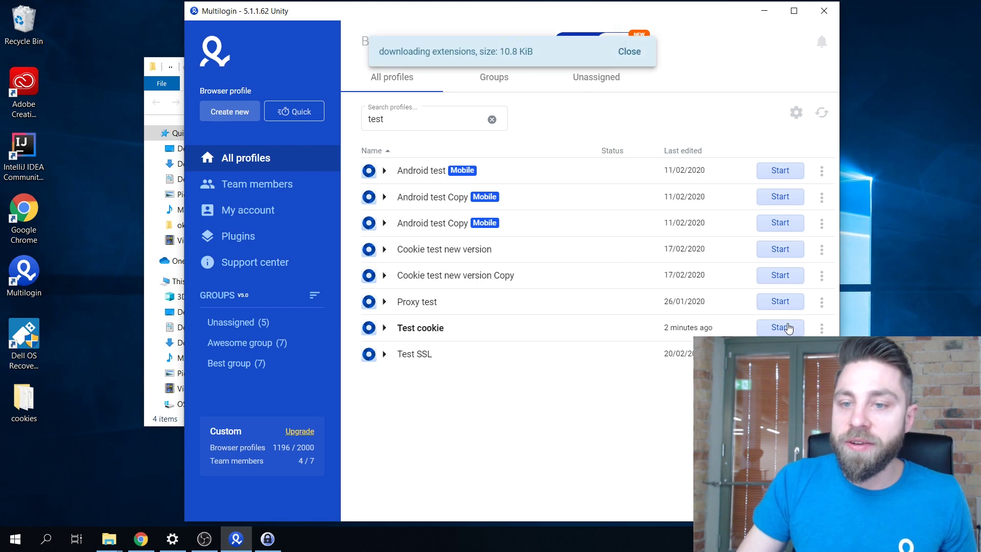
click(788, 327)
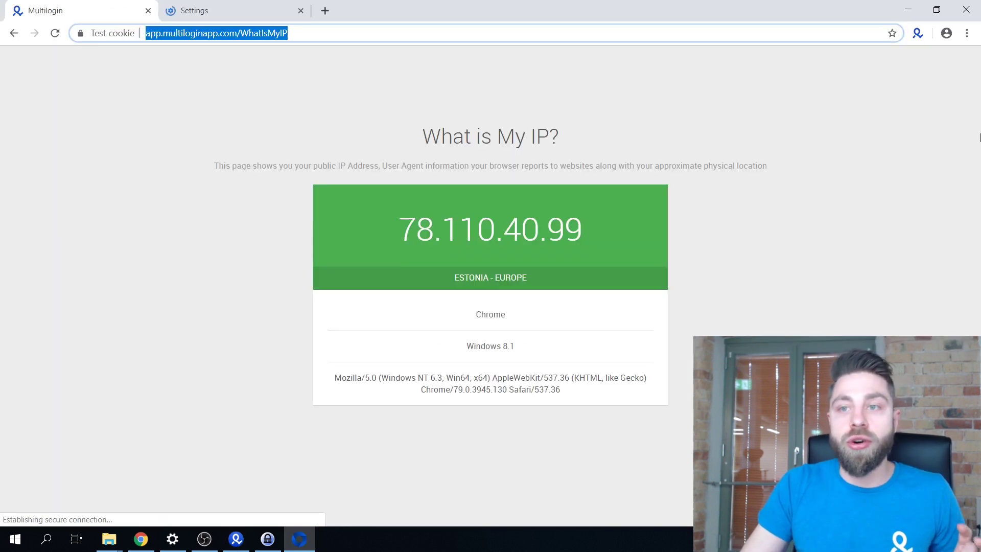
click(230, 11)
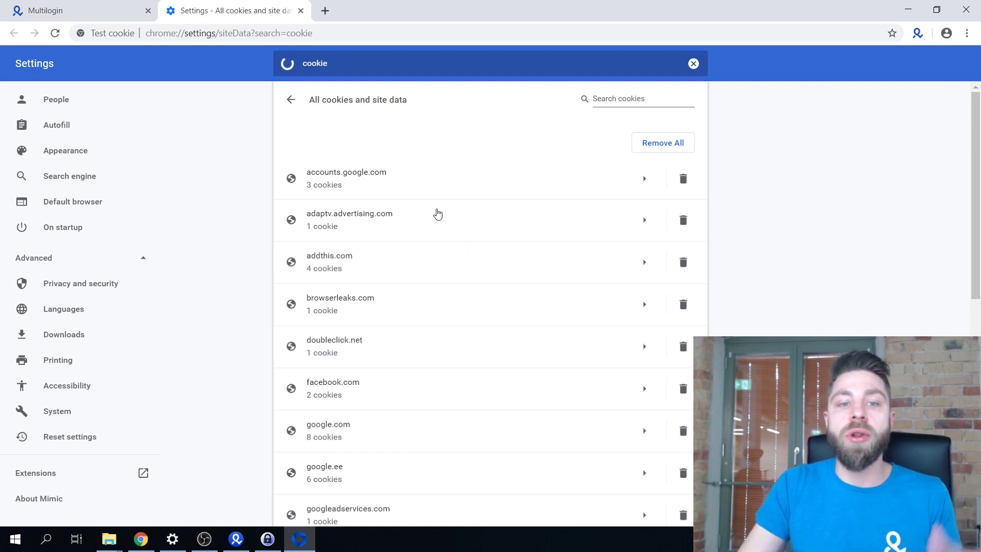
scroll(432, 234, down, 4)
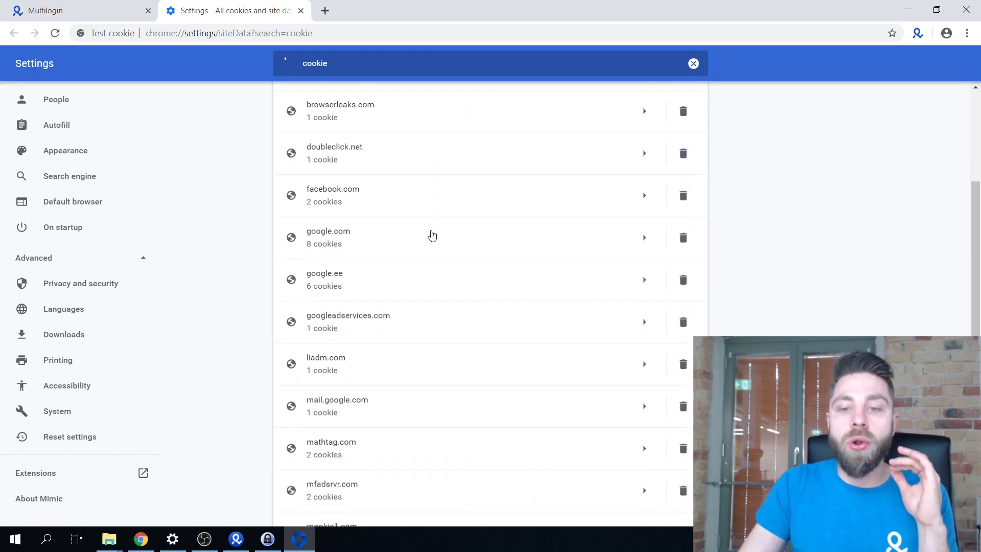
scroll(436, 251, up, 5)
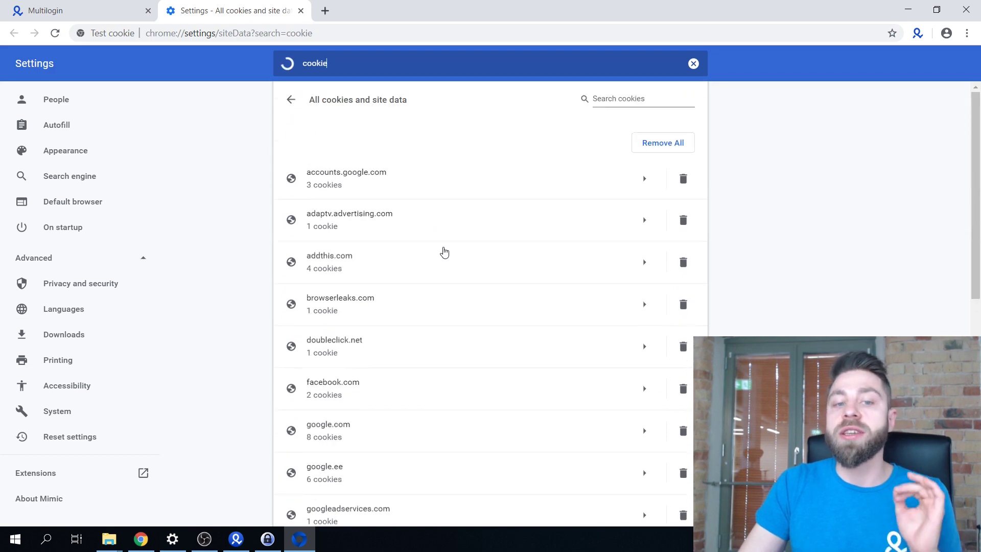
click(962, 19)
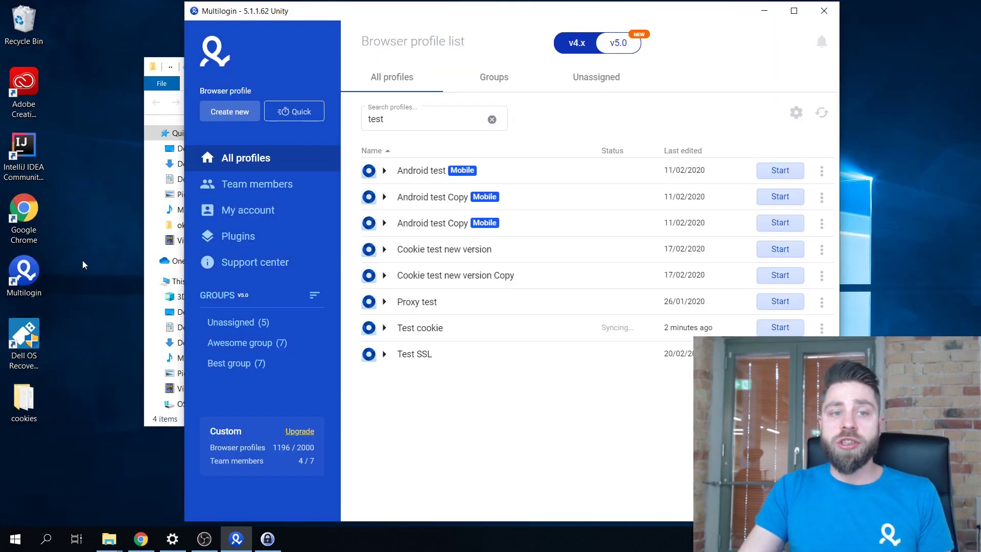
Step: Close the File Explorer cookies folder window
click(163, 168)
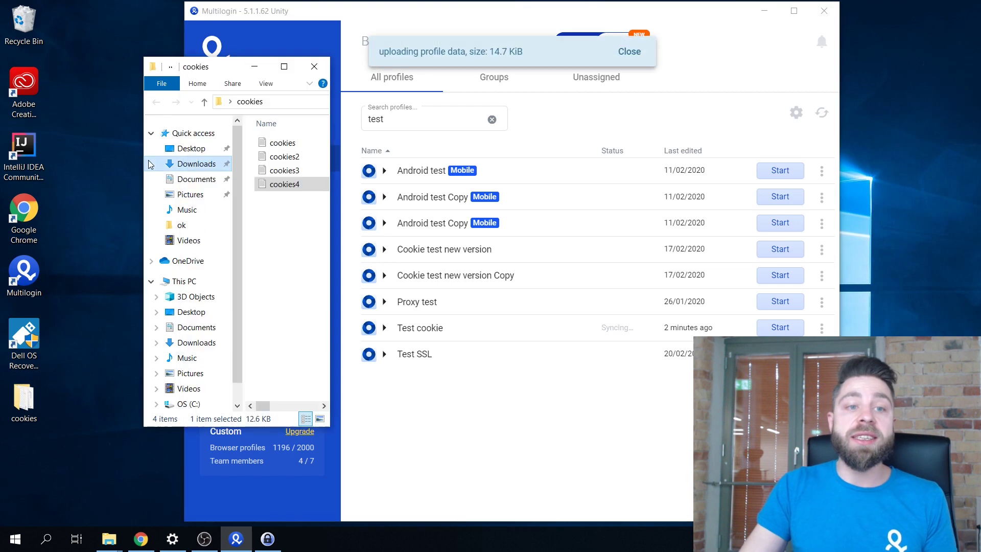
click(321, 68)
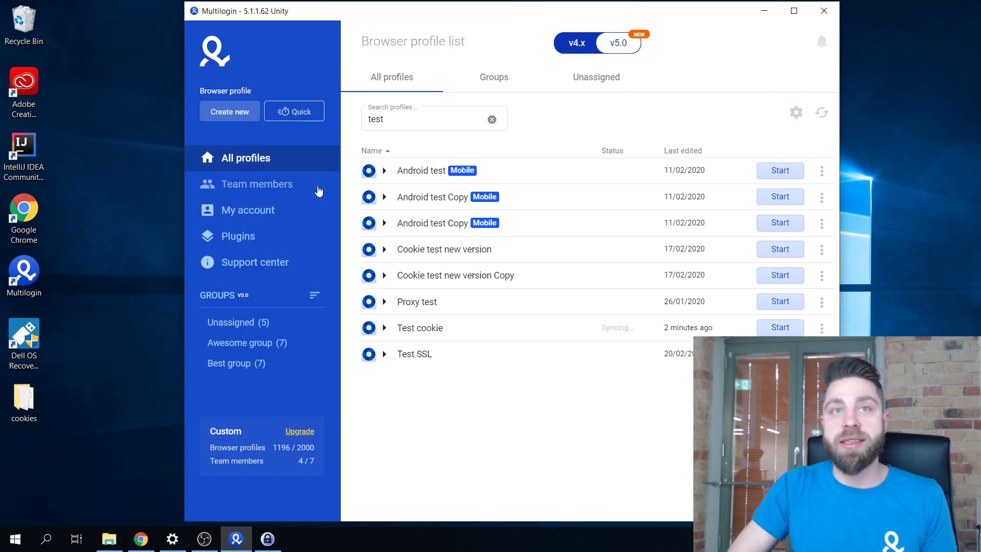